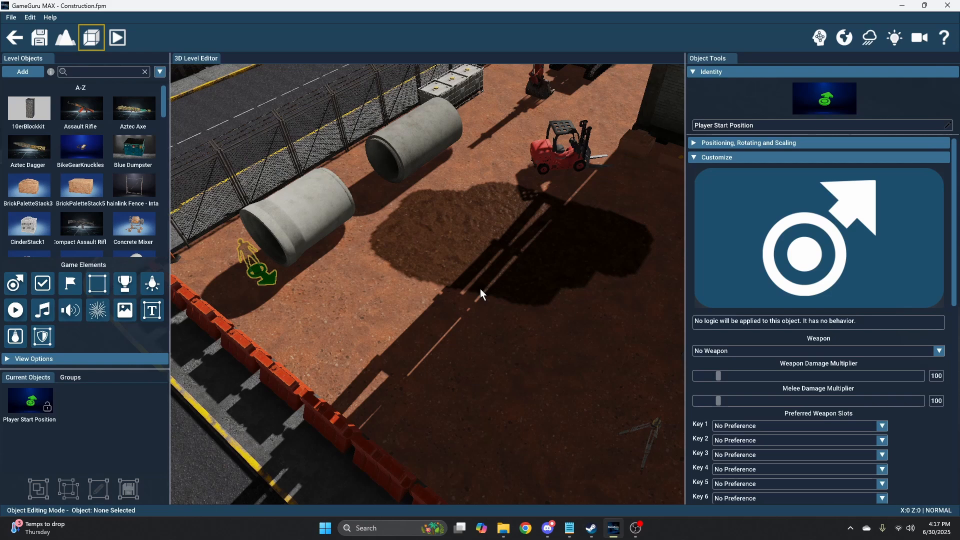
Step: Select the searchlight standing on the upper ledge of the unfinished building
right_click_drag(481, 310, 600, 311)
right_click_drag(522, 301, 503, 299)
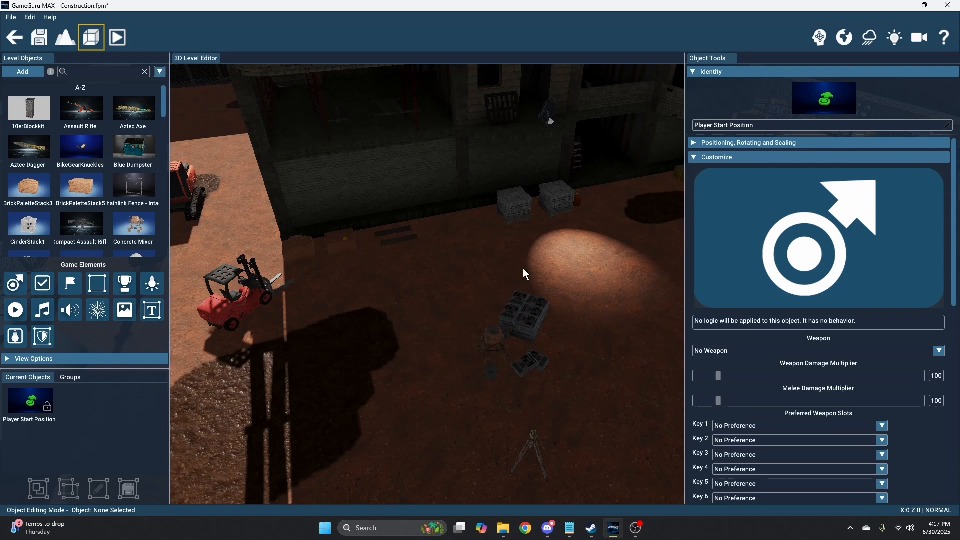
key("w")
right_click_drag(518, 268, 330, 212)
key("w")
key("s")
right_click_drag(620, 225, 617, 245)
key("a")
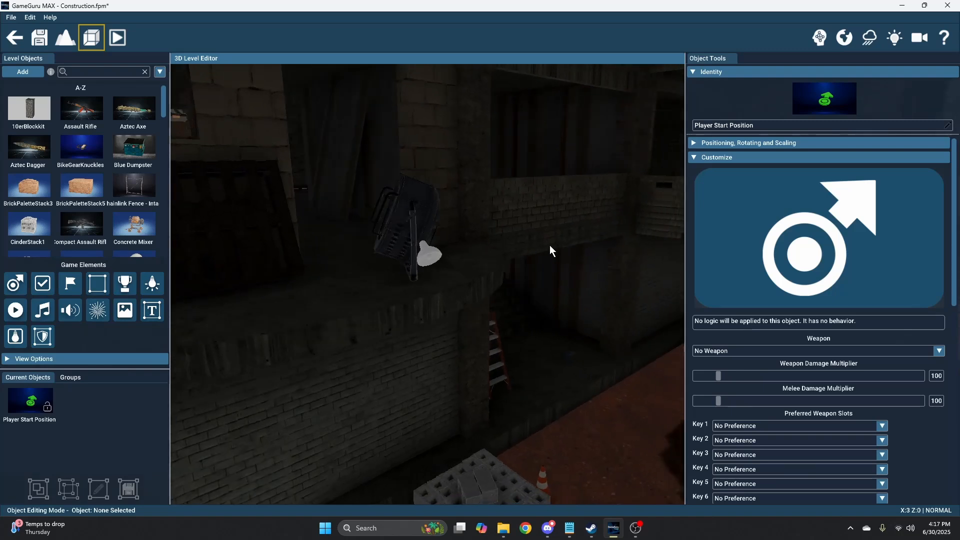
left_click(406, 213)
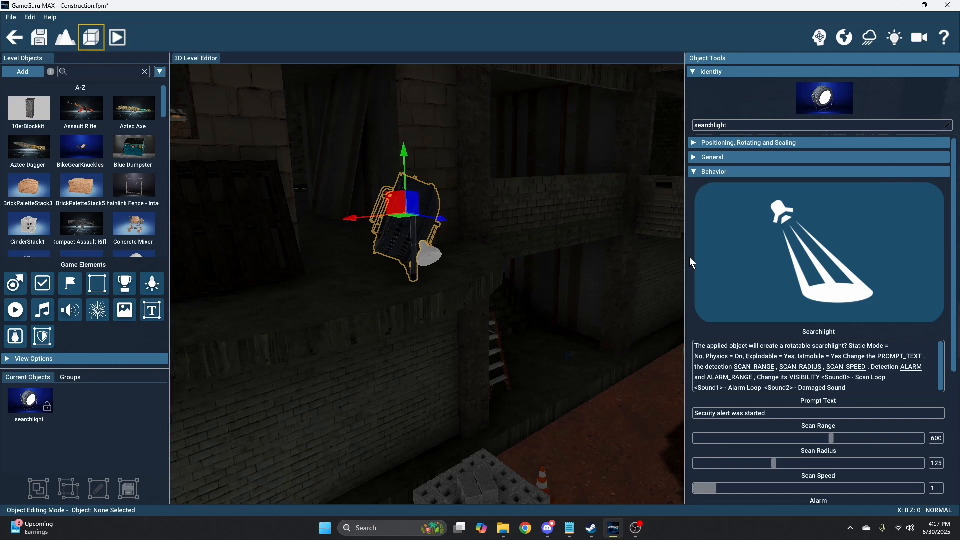
Step: Examine the searchlight's Behavior settings, including prompt text, scan range, radius, speed, alarm, visibility and sounds
scroll(689, 257, "down", 1)
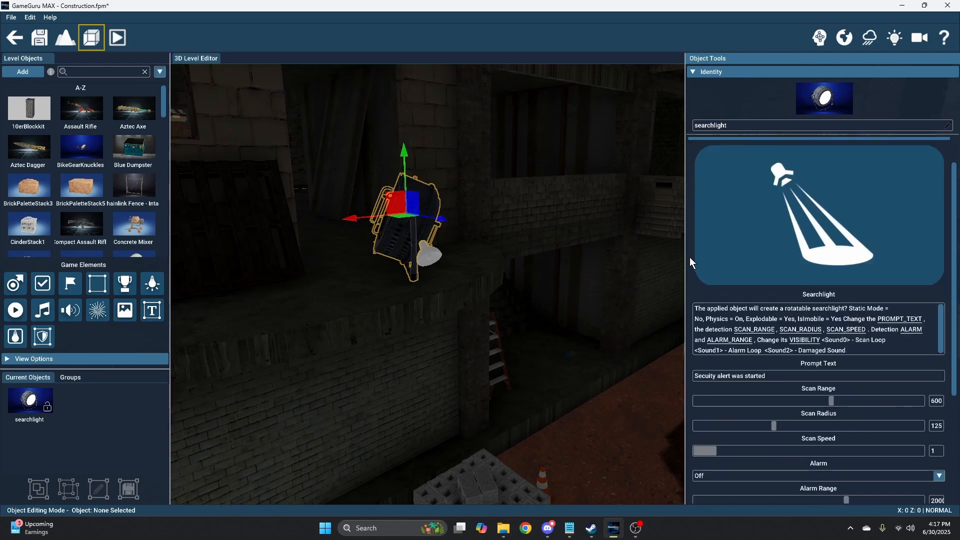
scroll(689, 257, "down", 3)
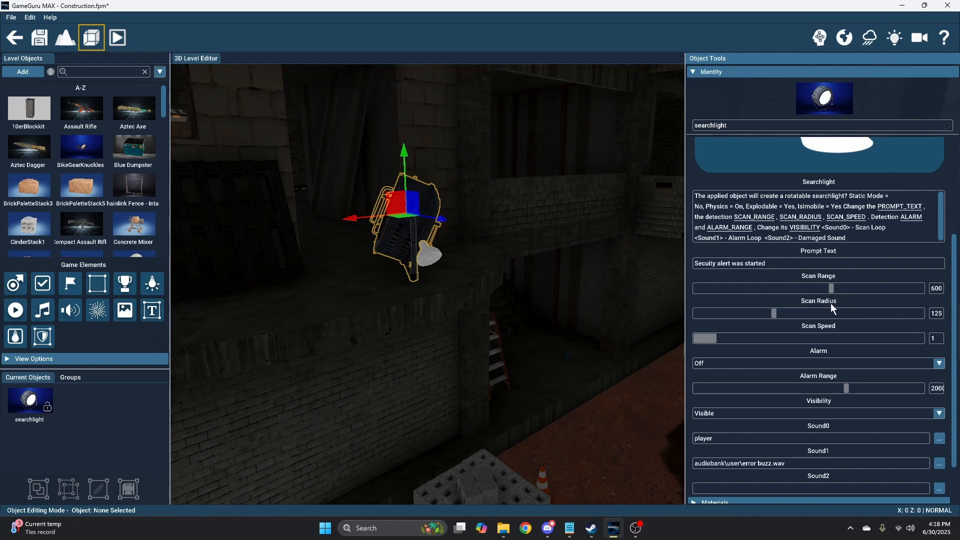
right_click_drag(574, 271, 453, 215)
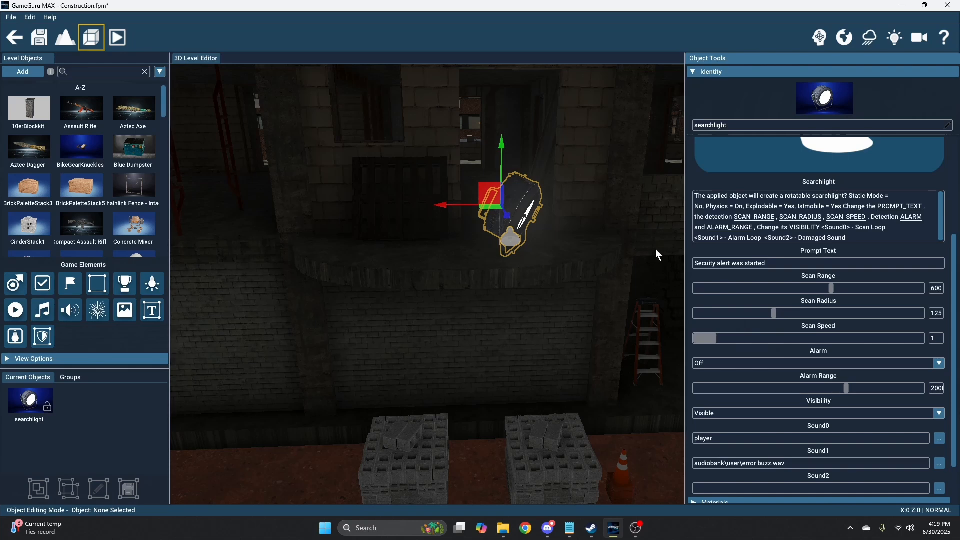
scroll(689, 261, "down", 1)
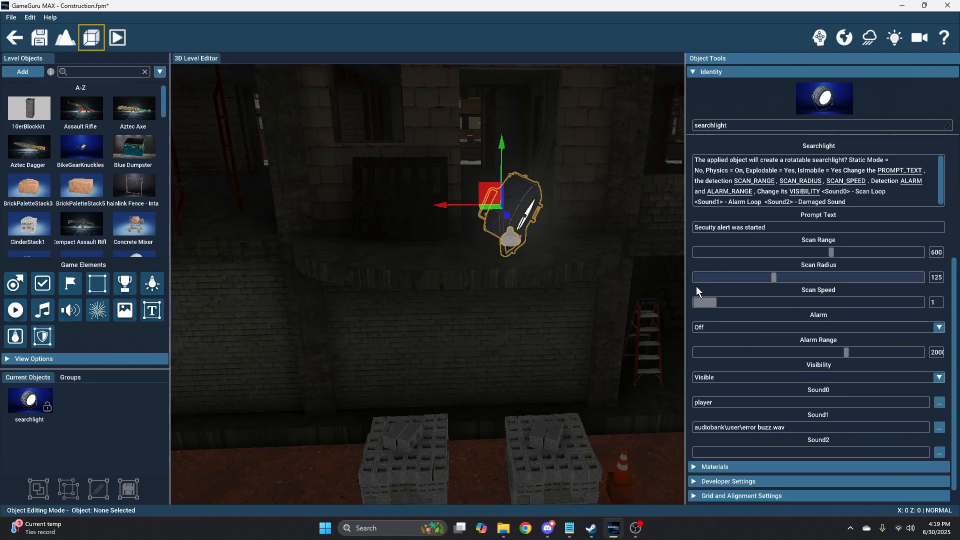
Step: Switch the searchlight's Alarm setting to On and back to Off
left_click(784, 327)
left_click(784, 325)
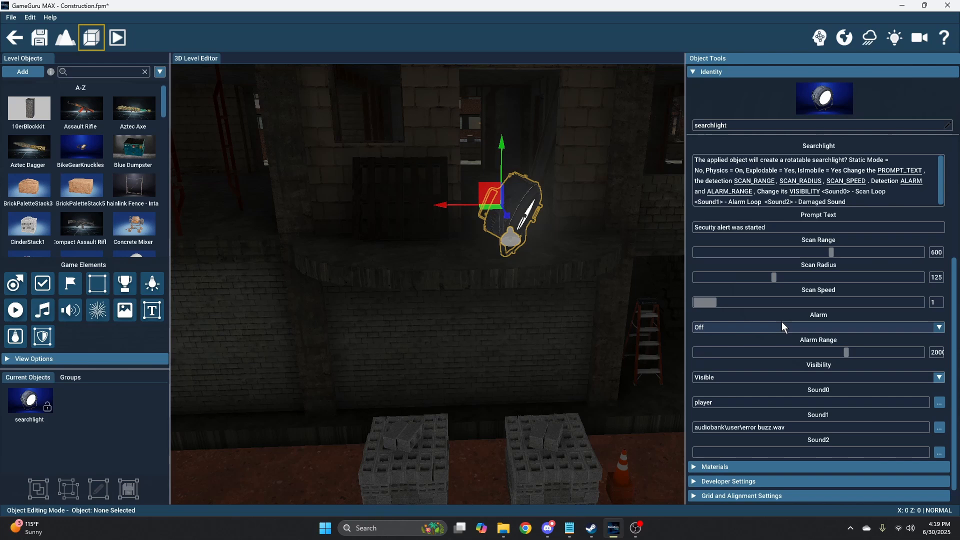
left_click(781, 328)
left_click(770, 347)
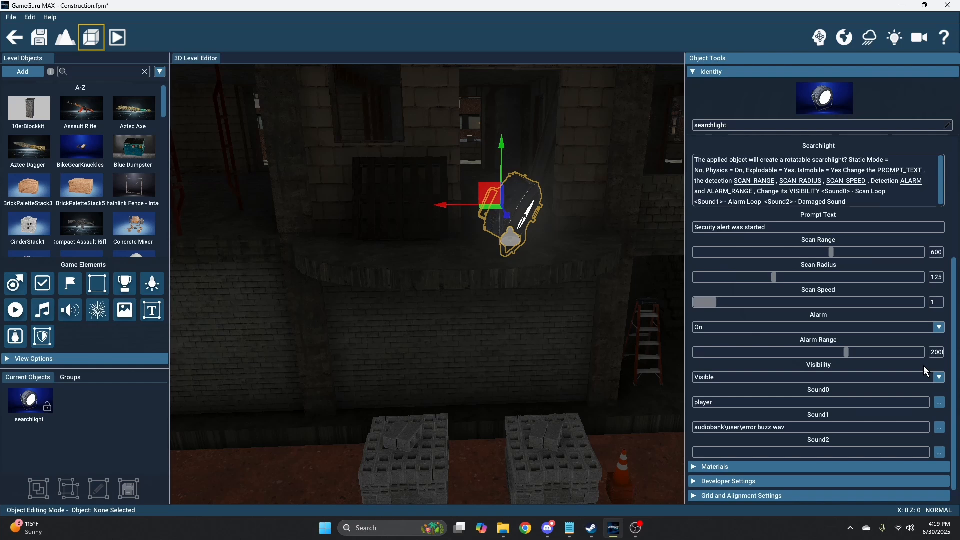
left_click(842, 326)
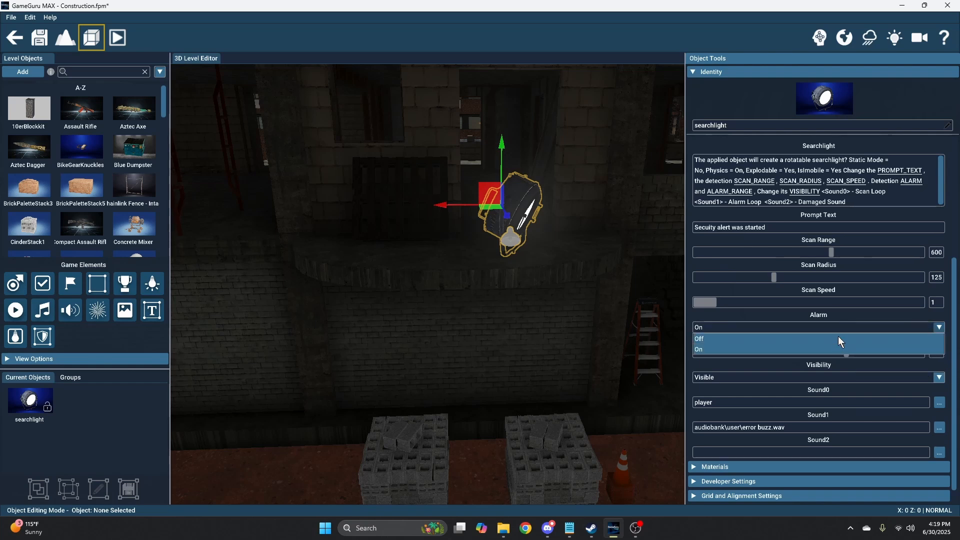
left_click(836, 339)
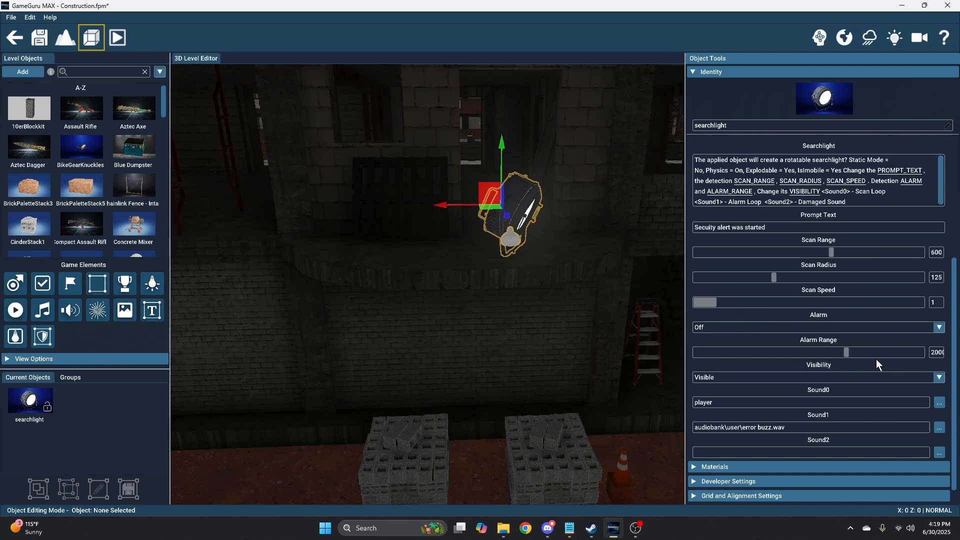
Step: Clear the Sound0 entry of the searchlight so that its scan loop has no sound assigned
scroll(876, 363, "down", 1)
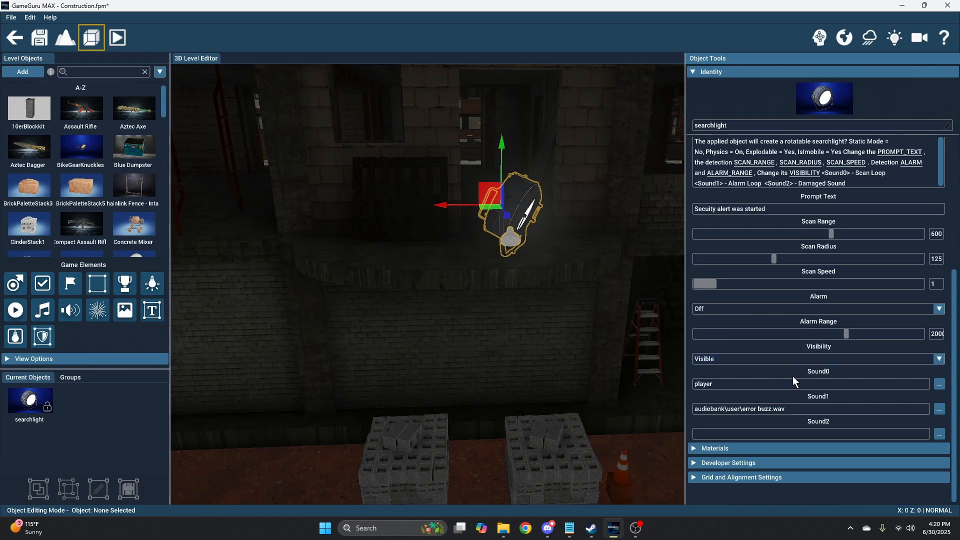
left_click_drag(741, 385, 662, 382)
key("BackSpace")
left_click(529, 196)
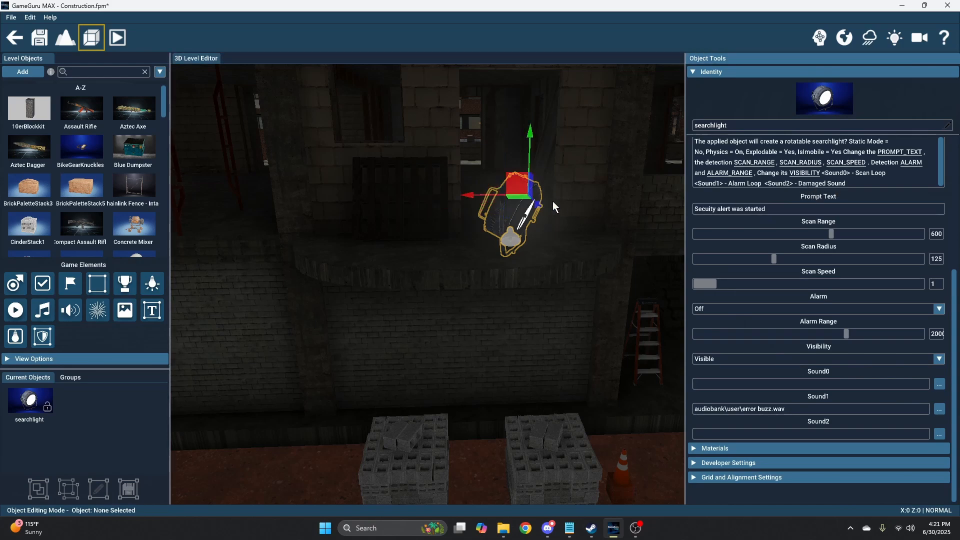
Step: Review the searchlight's general properties and set its Strength to 100 in the developer settings
scroll(693, 191, "up", 5)
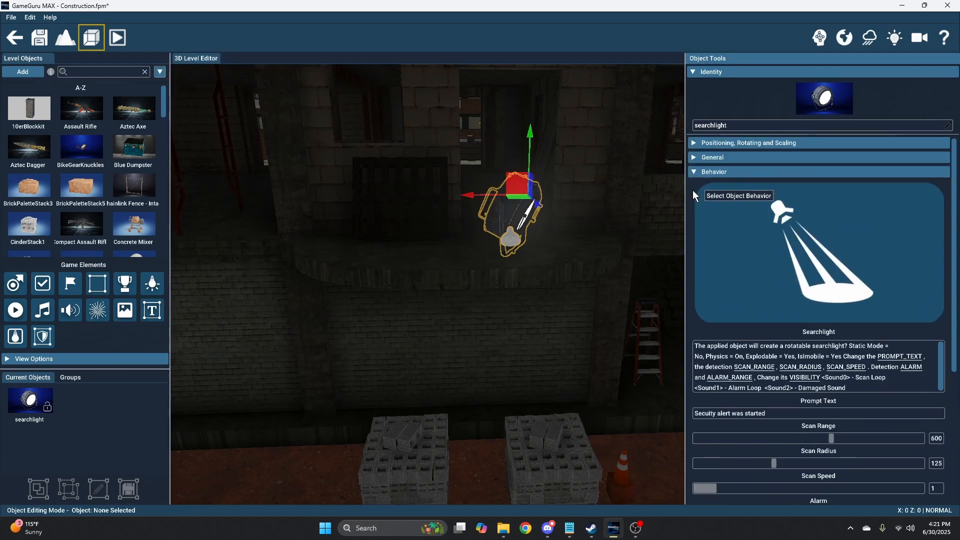
left_click(693, 172)
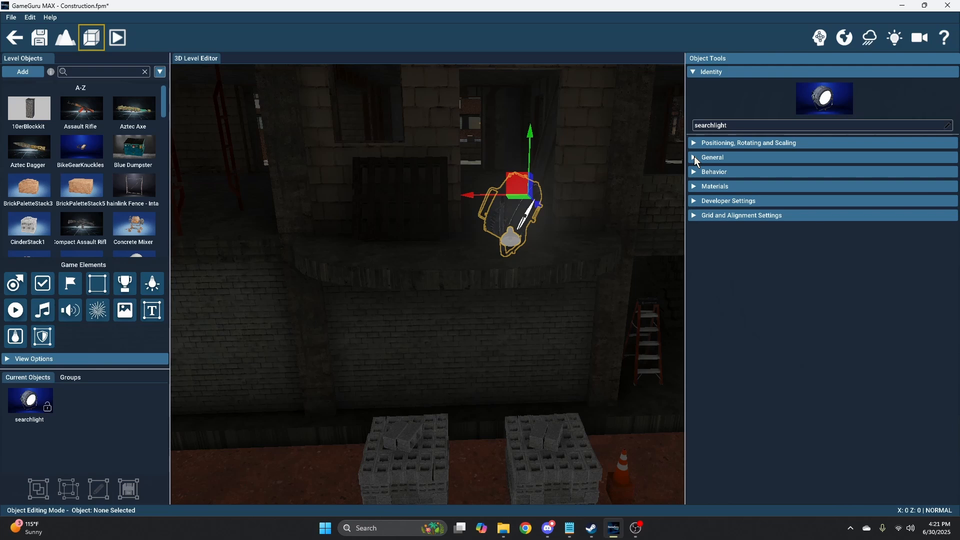
left_click(695, 158)
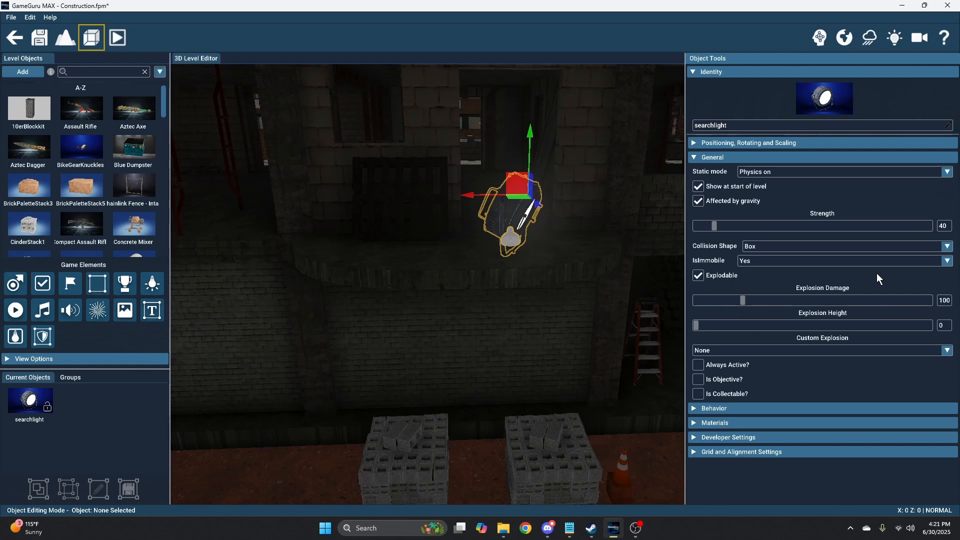
left_click(695, 159)
left_click(693, 202)
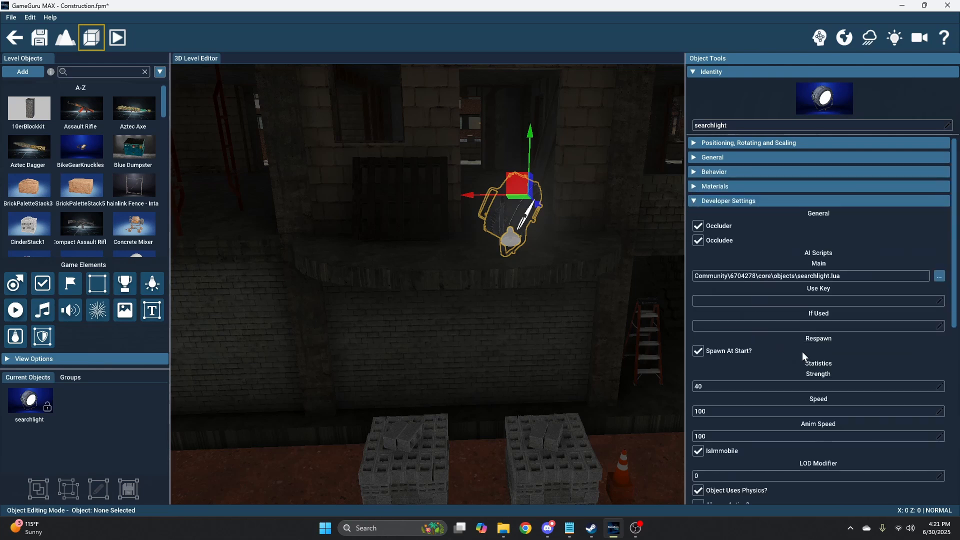
scroll(803, 352, "down", 2)
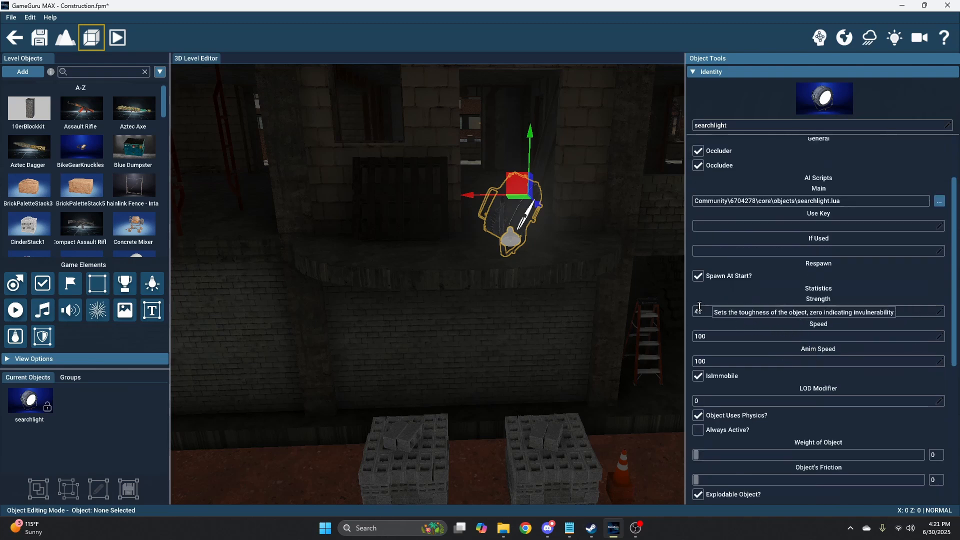
left_click_drag(717, 311, 694, 311)
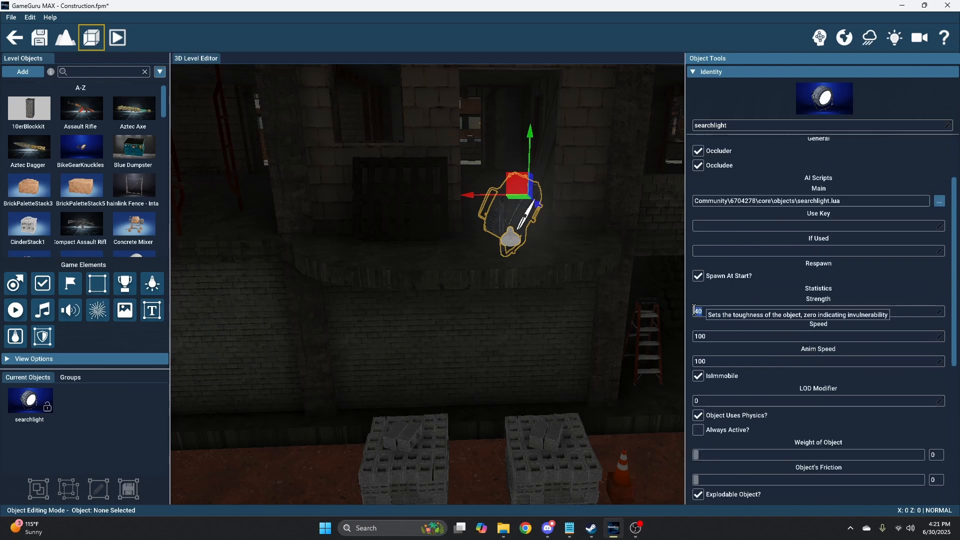
type("100")
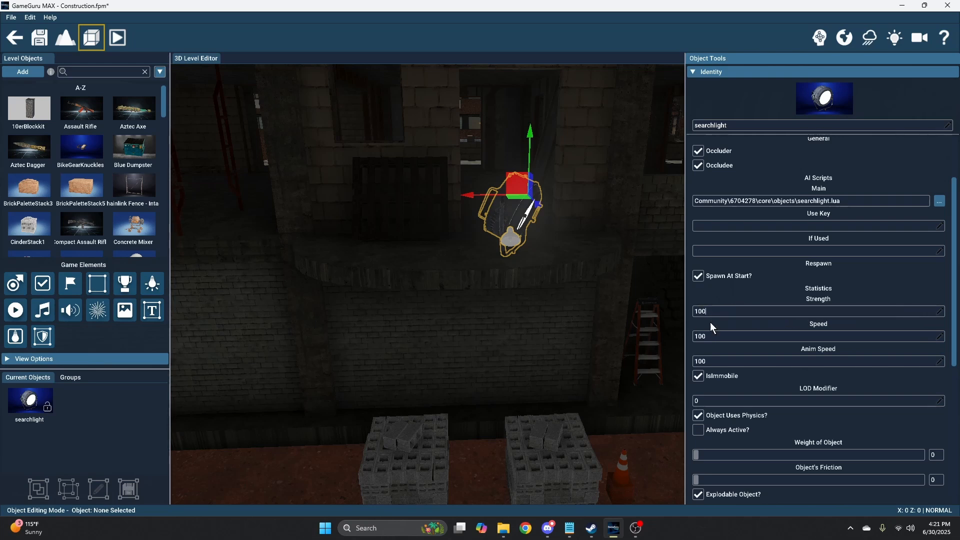
left_click(521, 214)
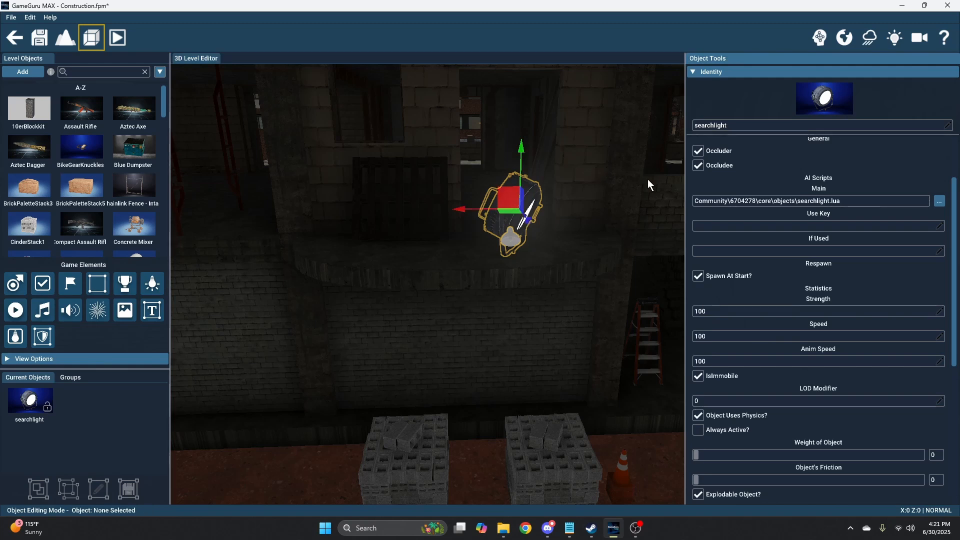
Step: Review the searchlight's Behavior settings again and select the light placed in front of it
scroll(714, 209, "up", 2)
left_click(694, 201)
left_click(696, 172)
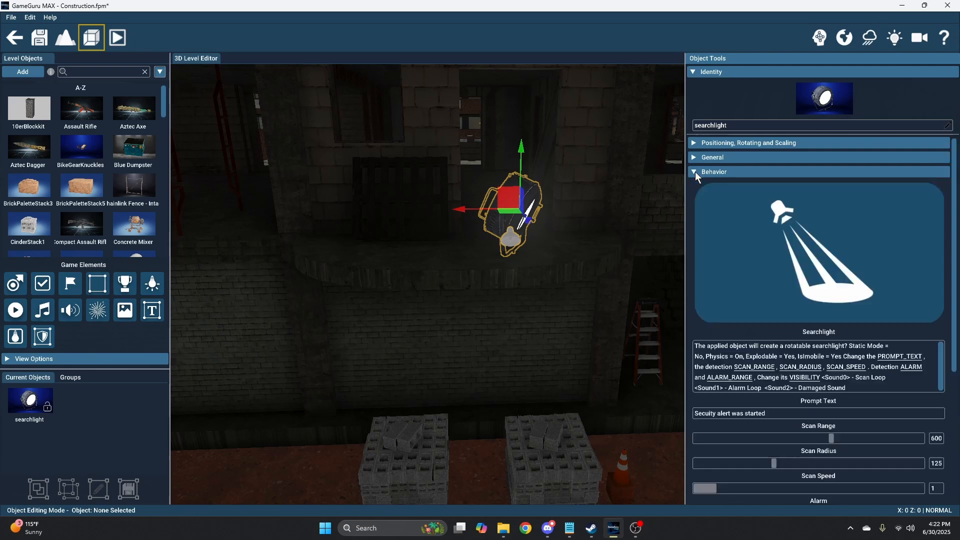
scroll(775, 322, "down", 5)
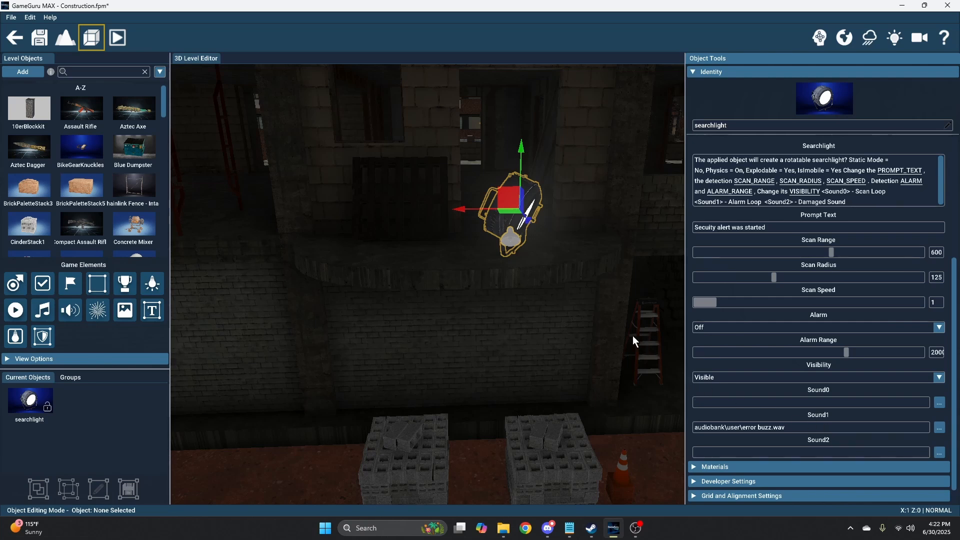
right_click_drag(603, 310, 586, 318)
left_click(545, 236)
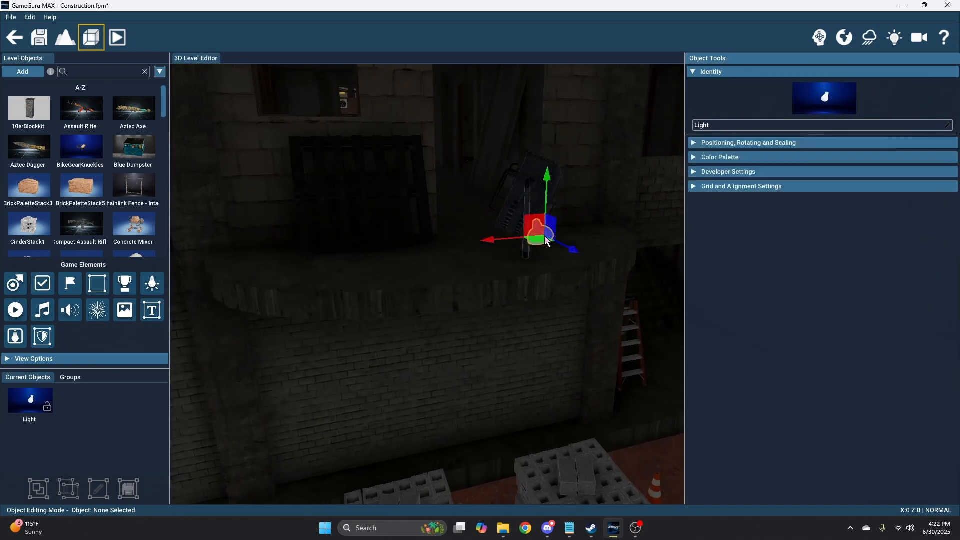
right_click_drag(556, 247, 583, 252)
left_click_drag(596, 275, 596, 279)
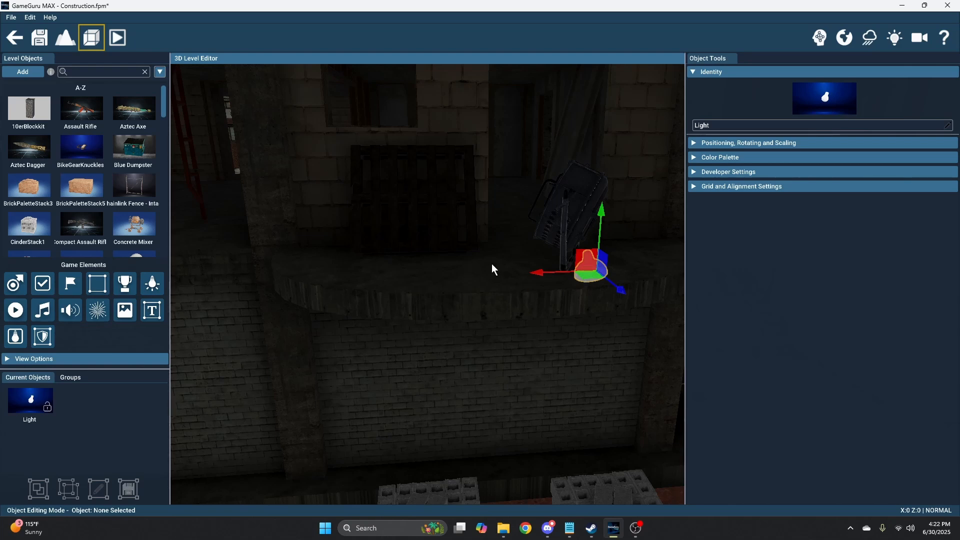
Step: Place a new light by the brick wall below the ledge and change it to a white spotlight
left_click(153, 283)
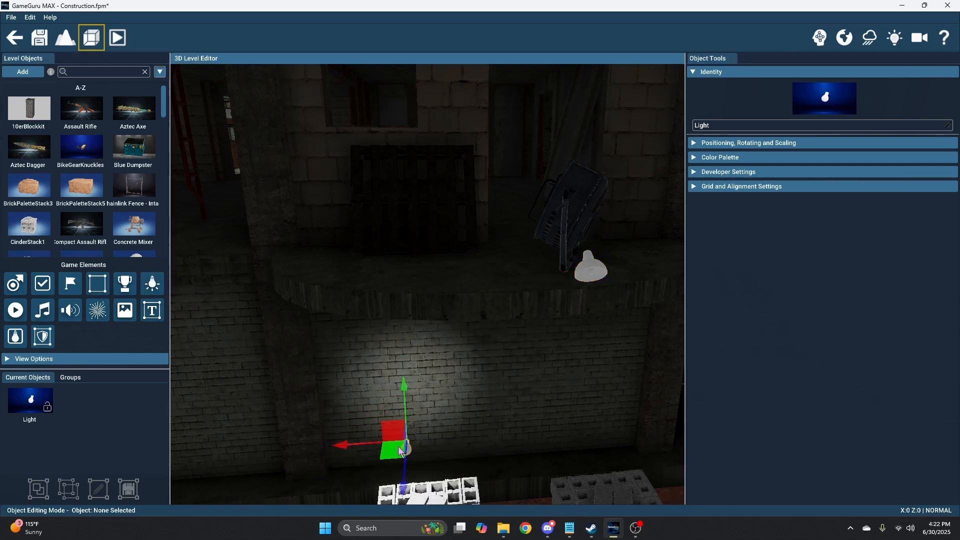
left_click(399, 446)
left_click(695, 156)
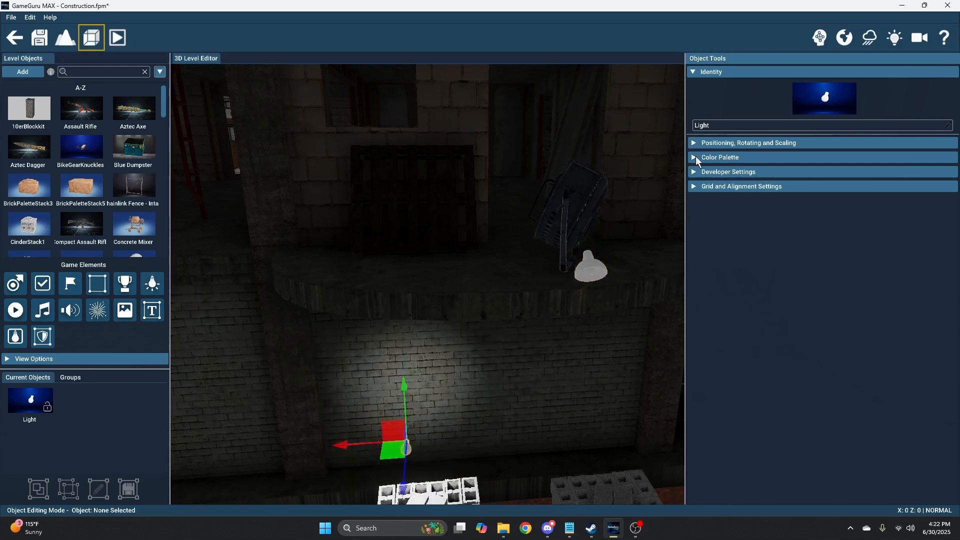
left_click(698, 158)
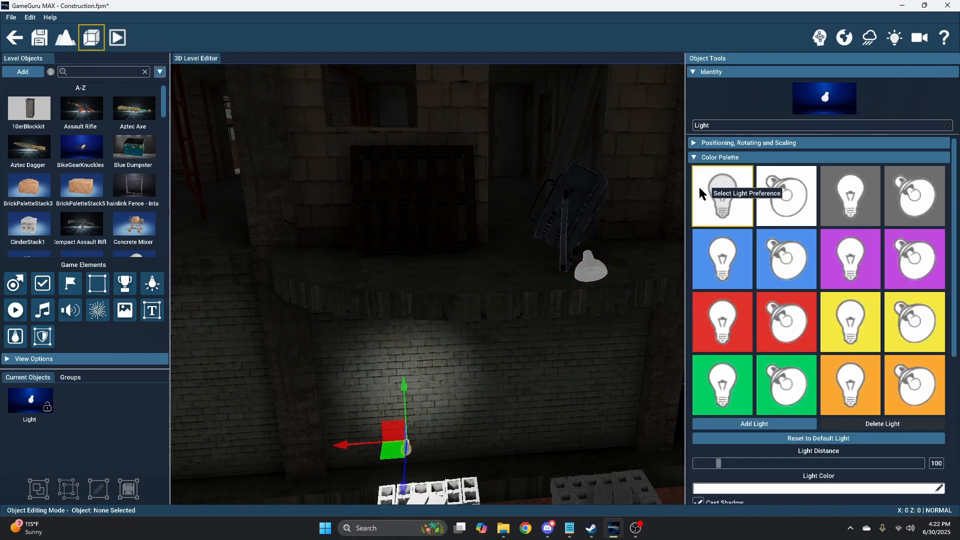
left_click(785, 202)
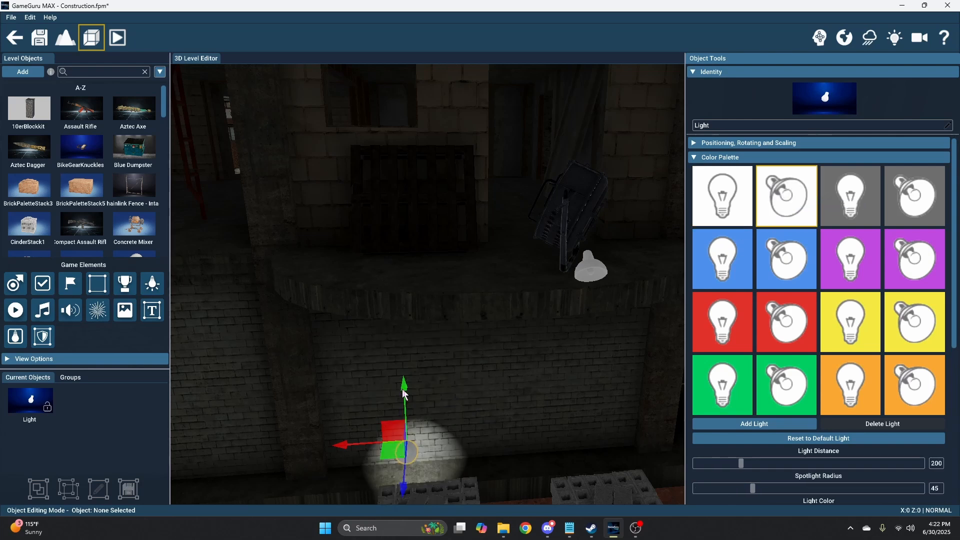
left_click(398, 458)
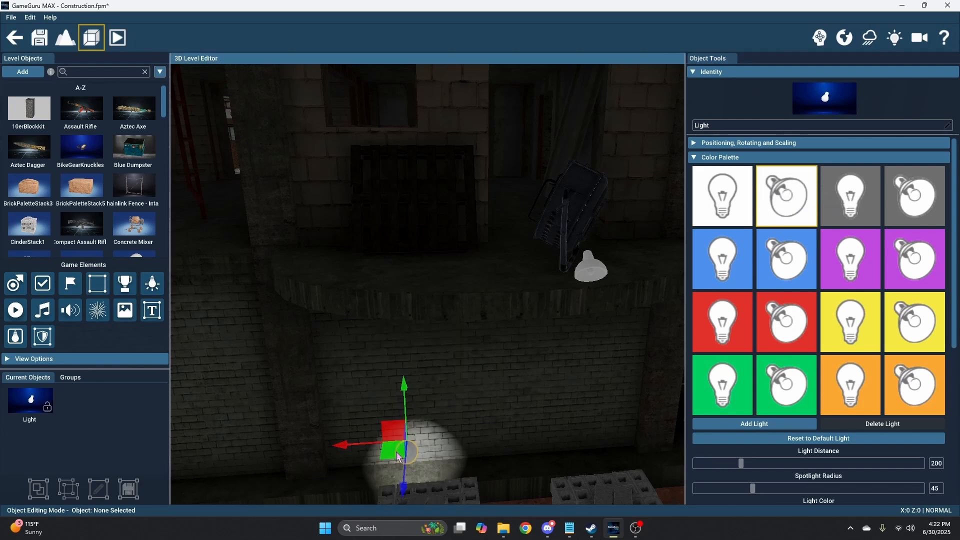
Step: Examine the Searchbeam settings of the existing spotlight in front of the searchlight, including its beam range and object name
left_click_drag(398, 457, 598, 277)
scroll(688, 258, "down", 4)
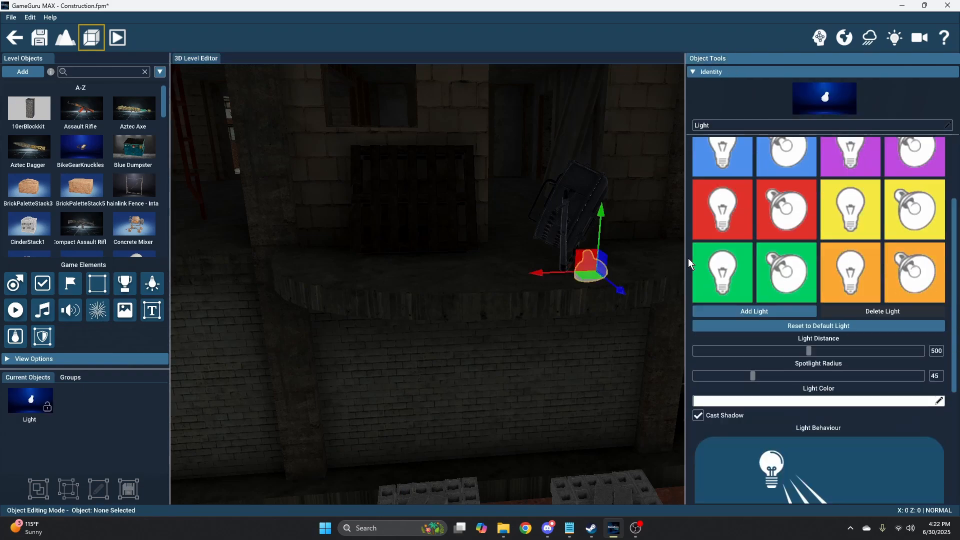
scroll(688, 258, "down", 2)
scroll(689, 260, "down", 2)
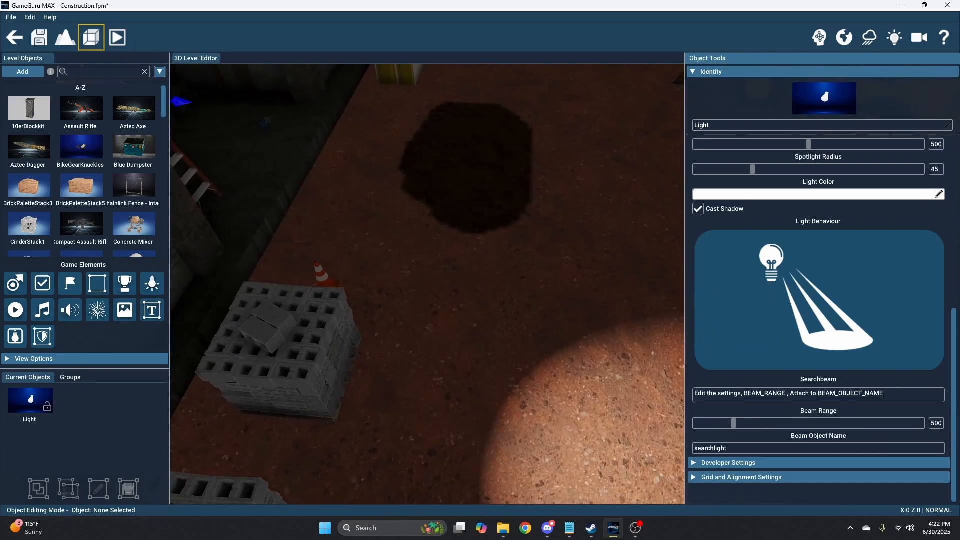
scroll(353, 304, "down", 3)
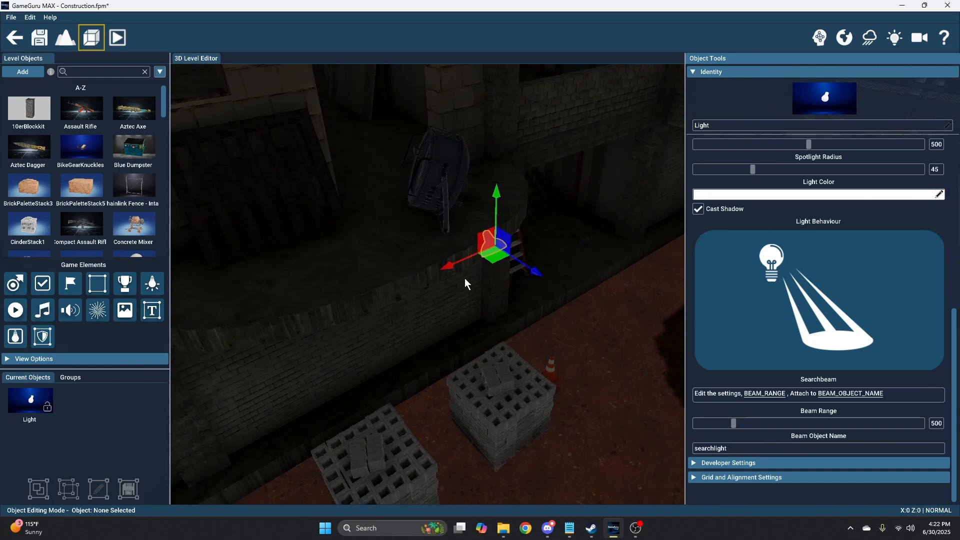
Step: Compare the searchlight's name with the Beam Object Name set on the spotlight in front of it
left_click(436, 194)
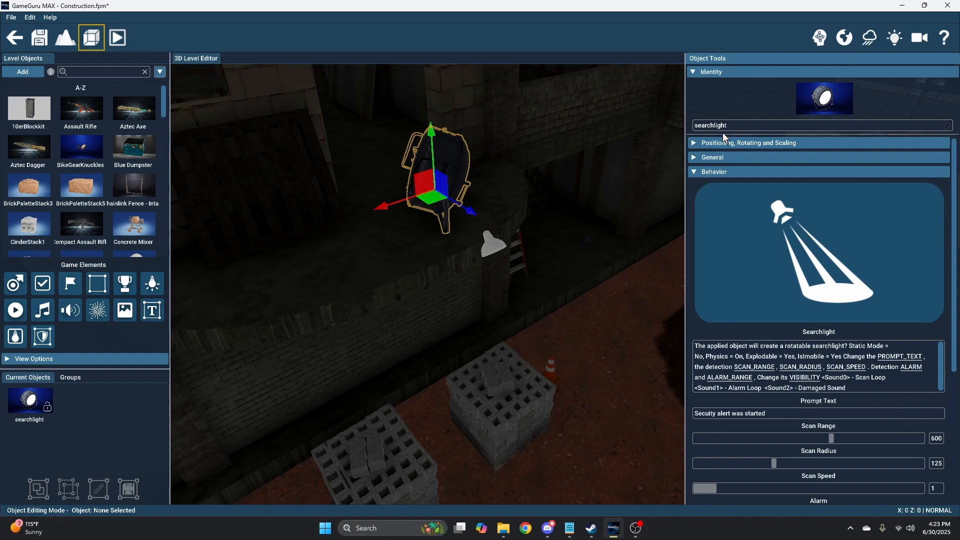
left_click(494, 246)
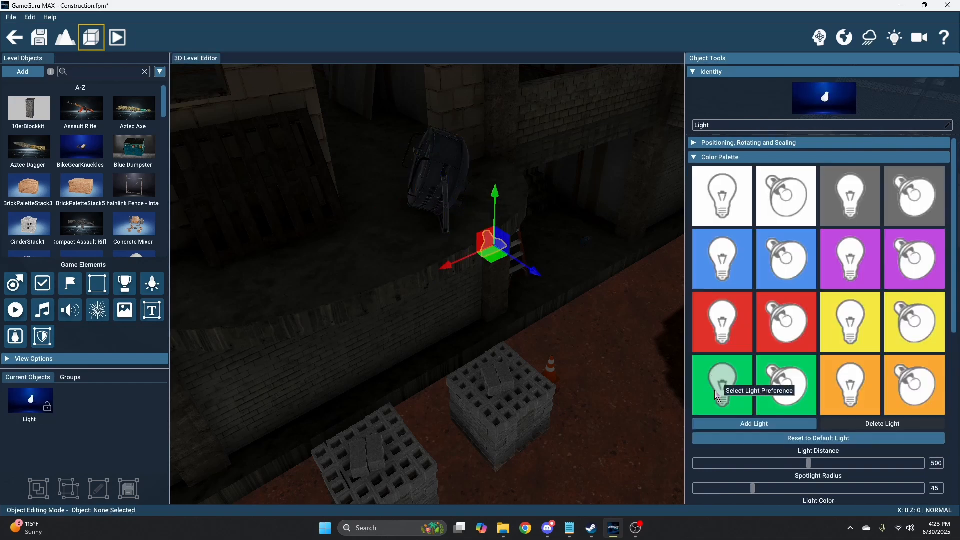
scroll(718, 388, "down", 4)
scroll(721, 349, "down", 3)
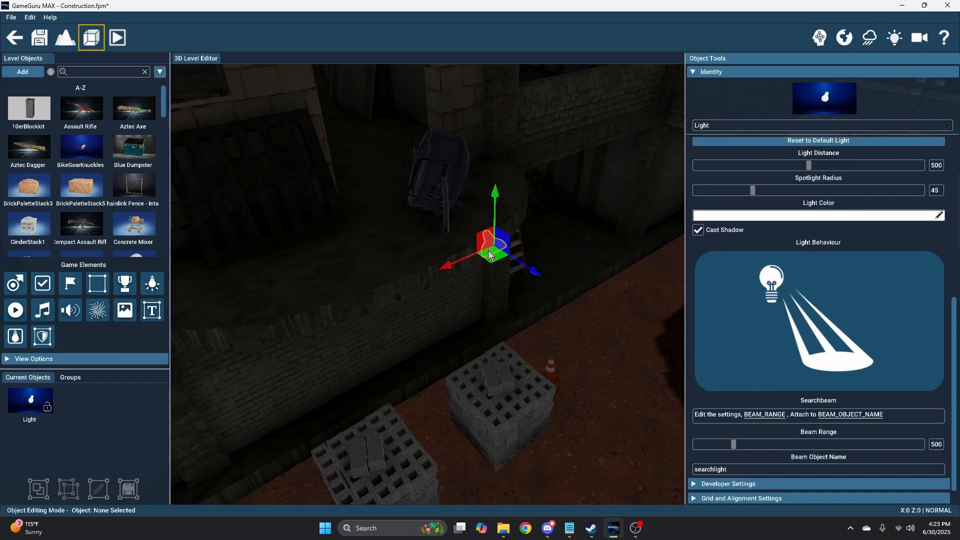
left_click(455, 187)
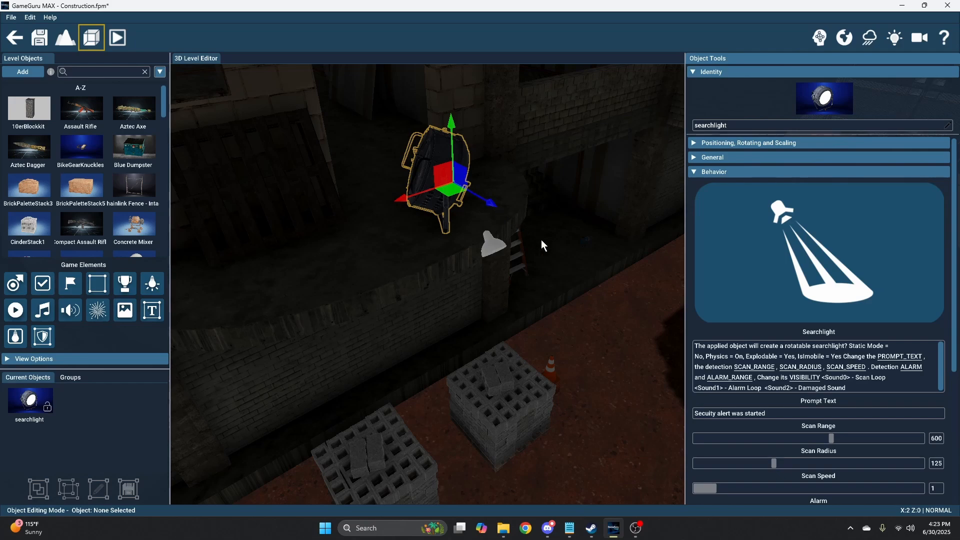
right_click_drag(542, 245, 566, 259)
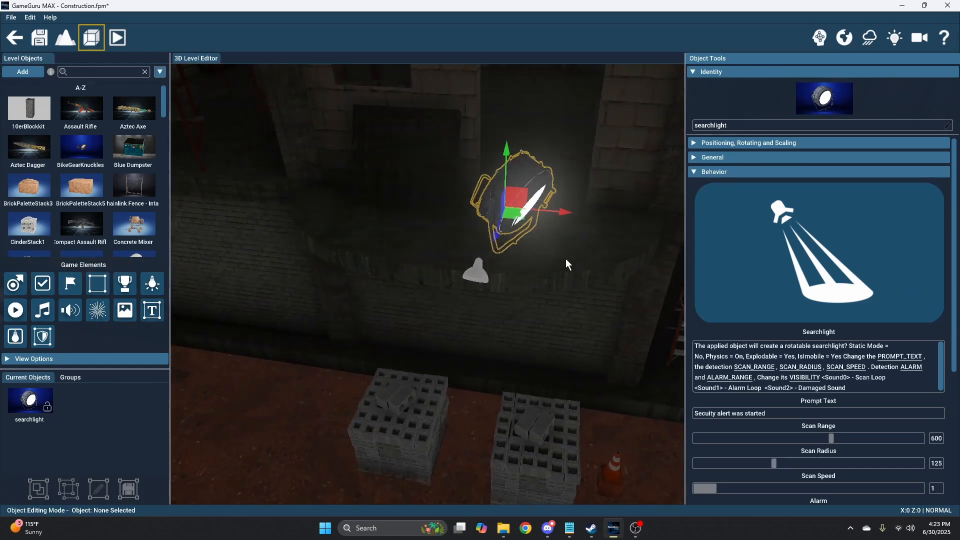